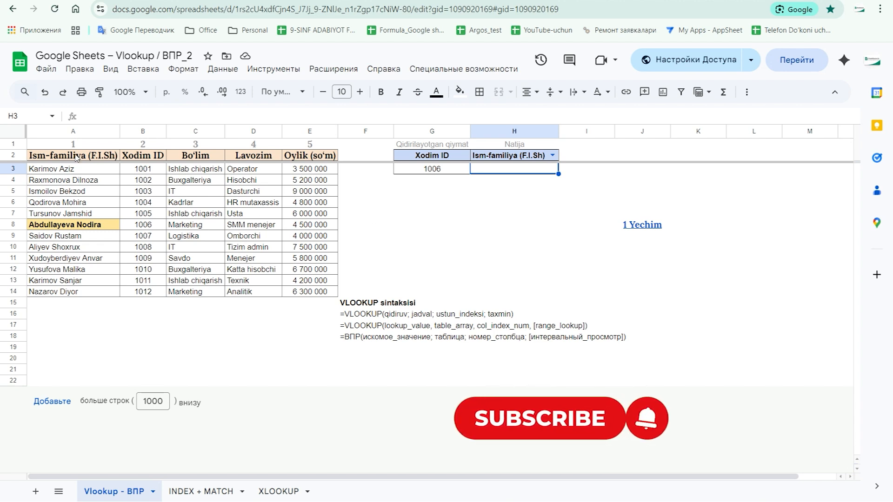
# Examine the employee table's range and column headers, the lookup ID cell G3 and the result cell H3
pyautogui.moveTo(77, 158); pyautogui.dragTo(309, 215)
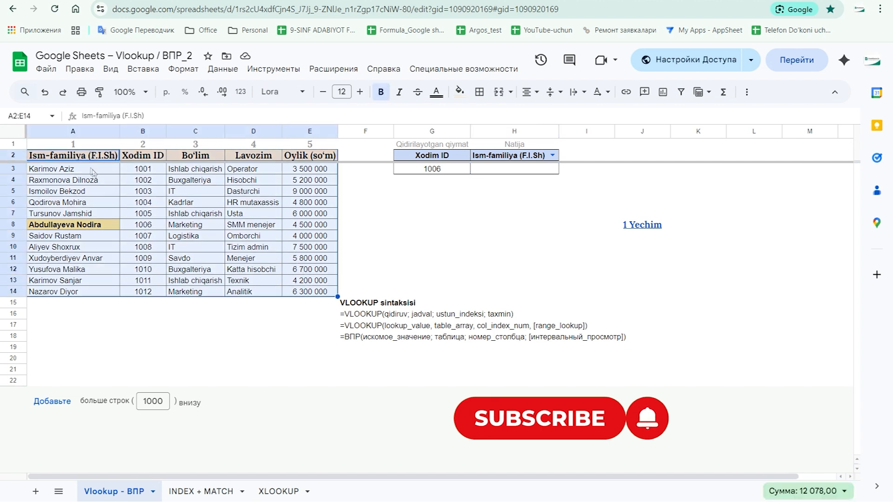
pyautogui.click(136, 159)
pyautogui.click(205, 159)
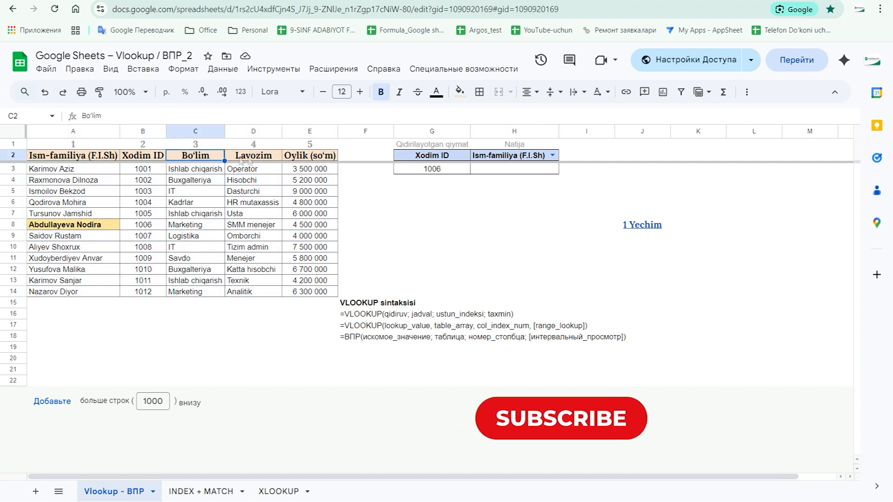
pyautogui.click(251, 160)
pyautogui.click(318, 155)
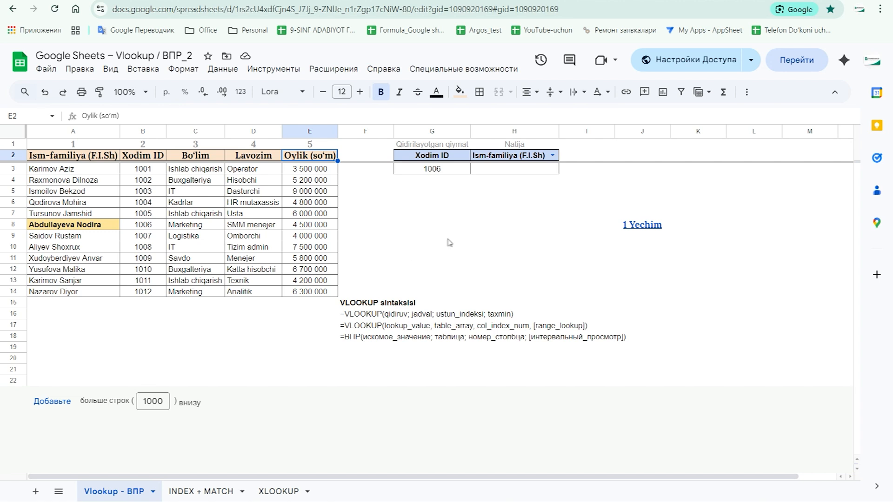
pyautogui.click(458, 170)
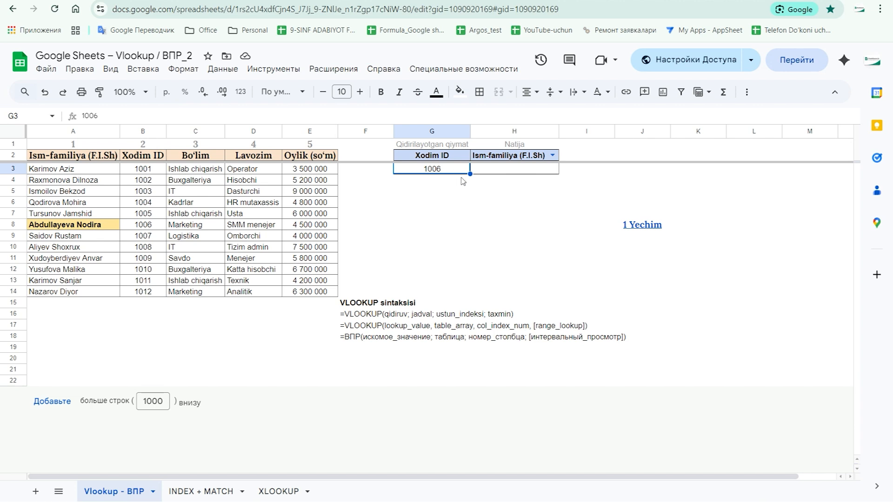
pyautogui.click(506, 171)
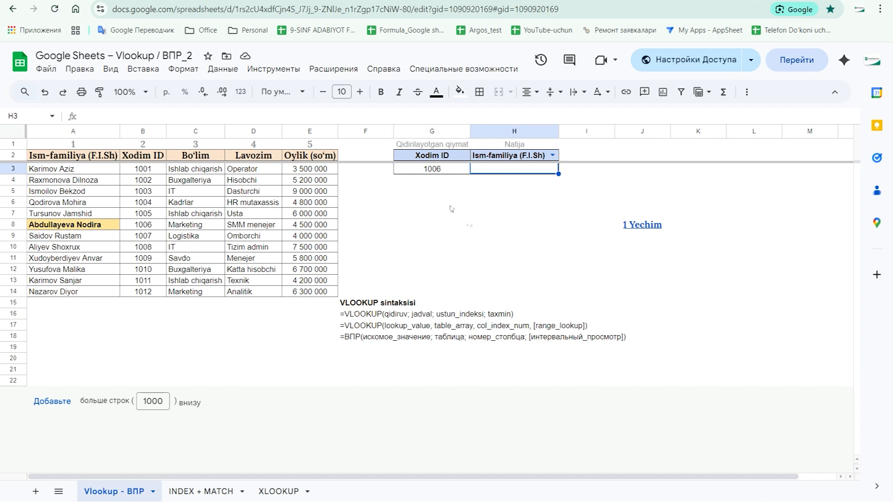
pyautogui.click(445, 171)
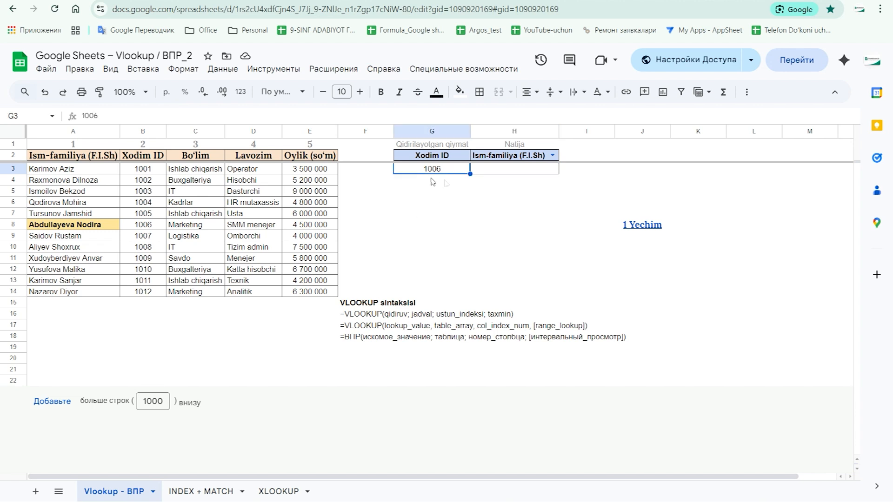
# Enter =VLOOKUP(G3;A3:E15;1;0) in H3 to look up the employee's name by ID
pyautogui.click(513, 171)
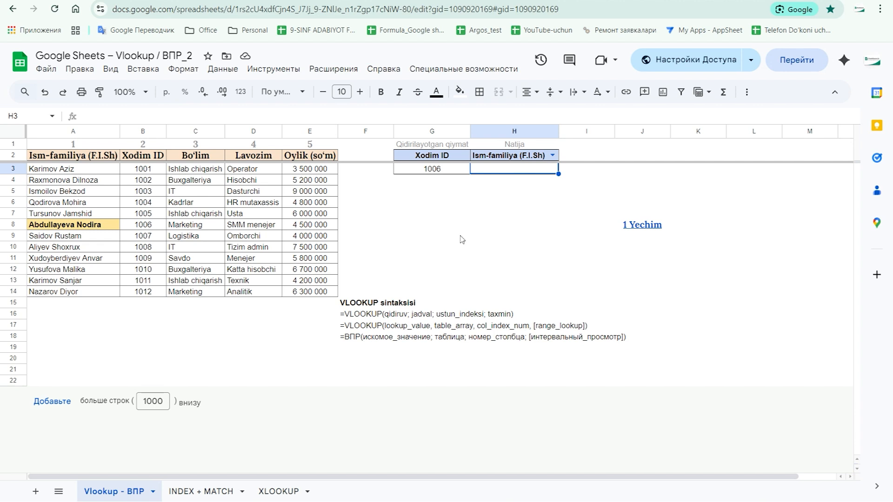
pyautogui.write('=vl')
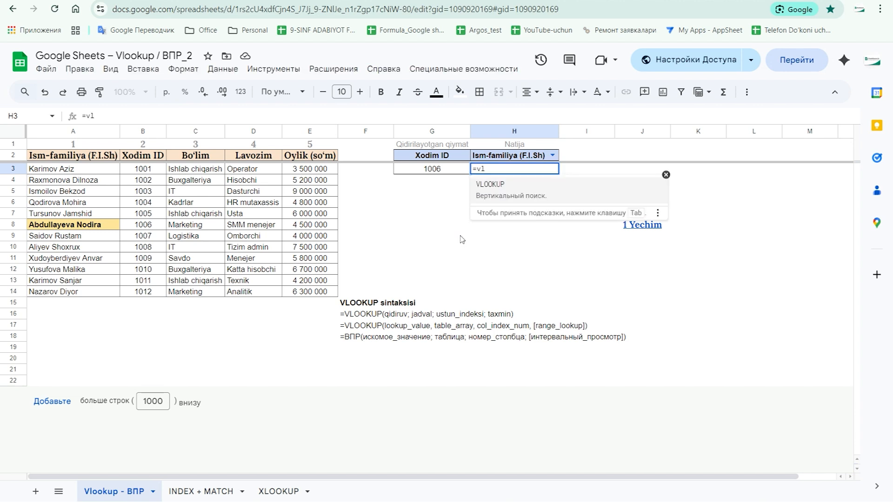
pyautogui.press('Tab')
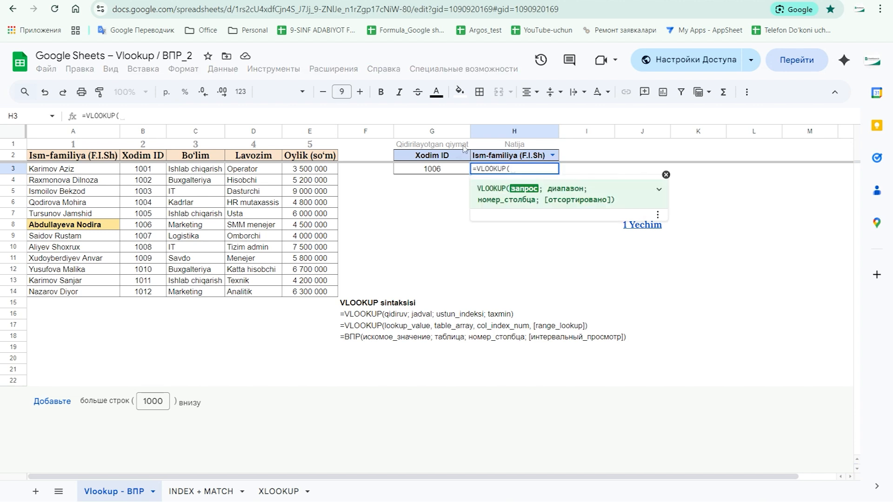
pyautogui.click(445, 170)
pyautogui.write(';')
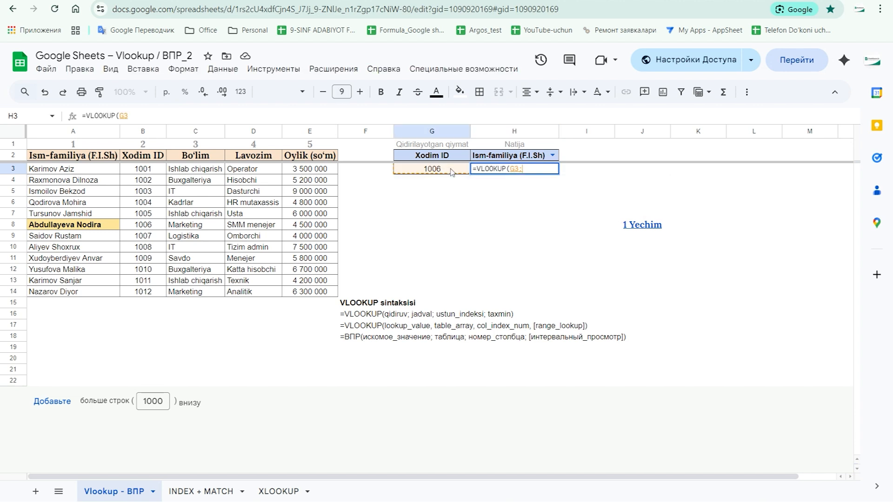
pyautogui.moveTo(93, 170)
pyautogui.mouseDown()
pyautogui.moveTo(209, 173)
pyautogui.moveTo(298, 302)
pyautogui.mouseUp()
pyautogui.write(';')
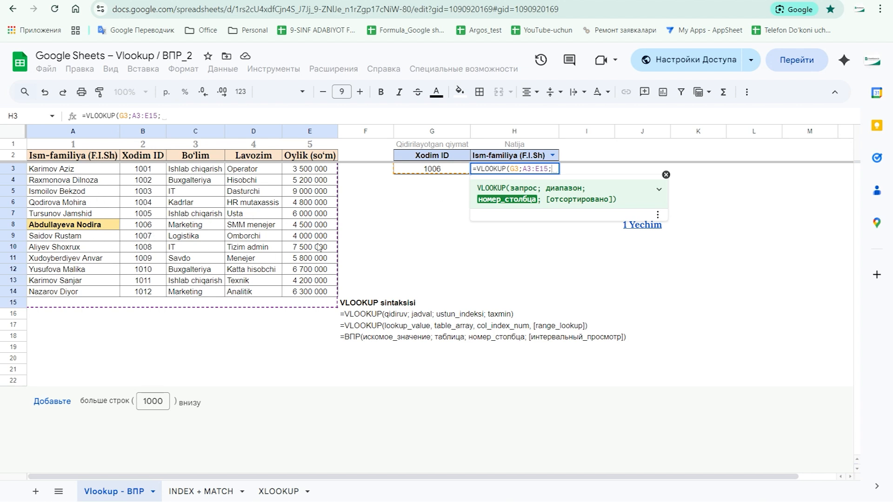
pyautogui.write('1;0')
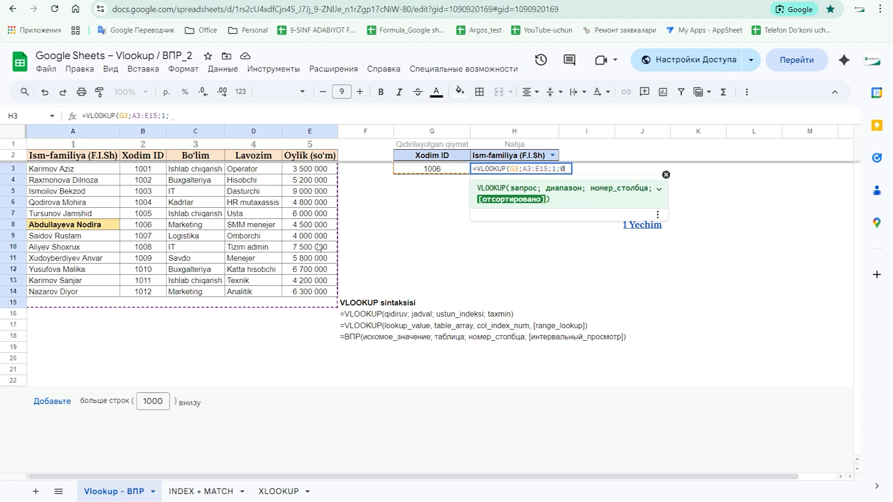
pyautogui.press('Return')
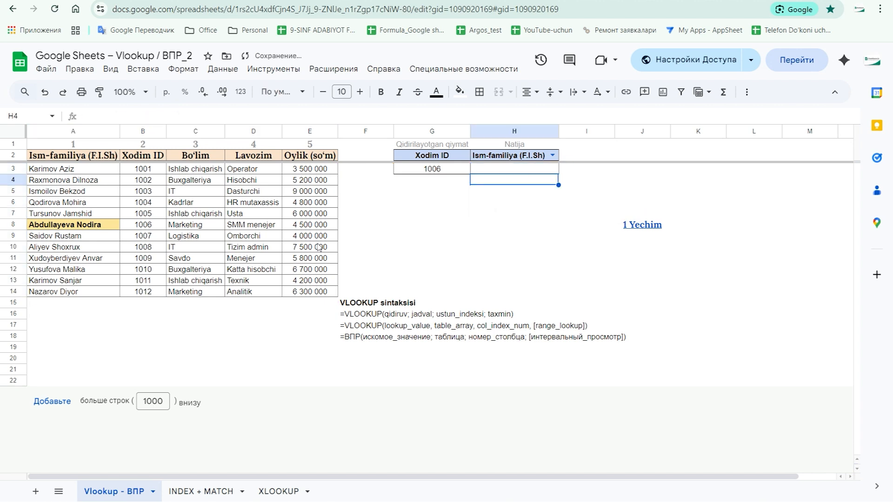
pyautogui.click(585, 203)
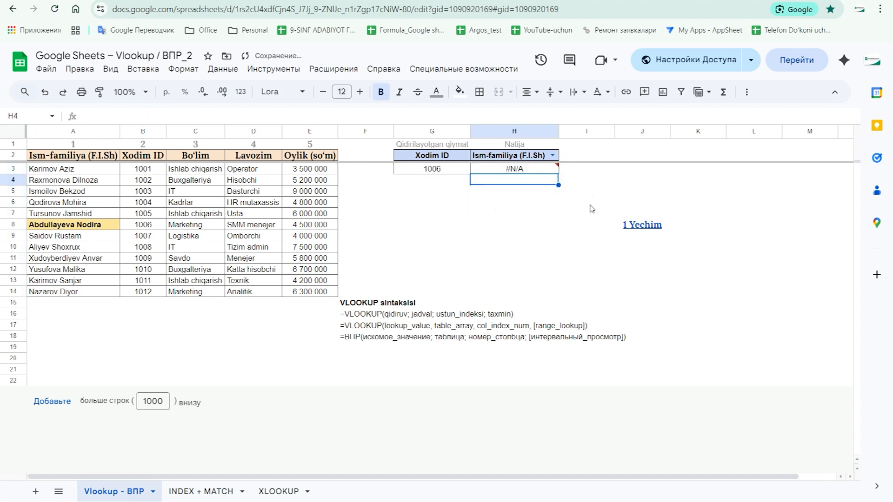
# Review the VLOOKUP formula in H3 against the Xodim ID values in B3:B14 and the names in A3:A14
pyautogui.click(512, 170)
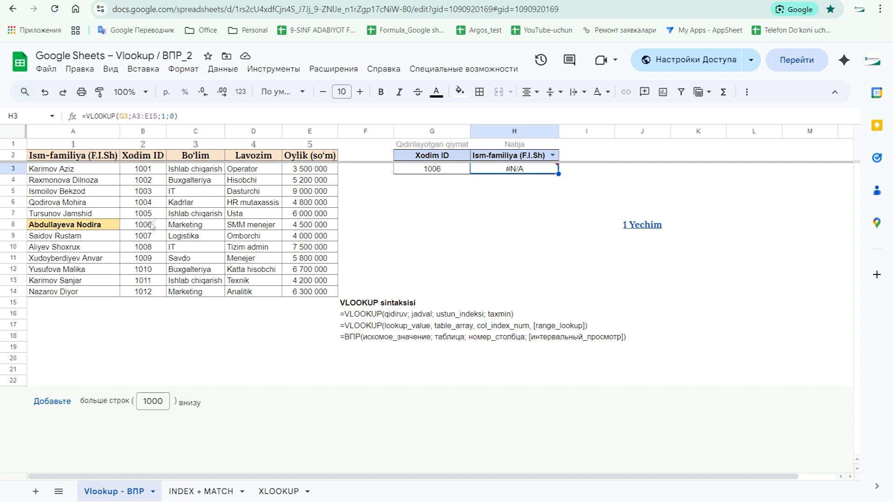
pyautogui.moveTo(148, 173); pyautogui.dragTo(147, 292)
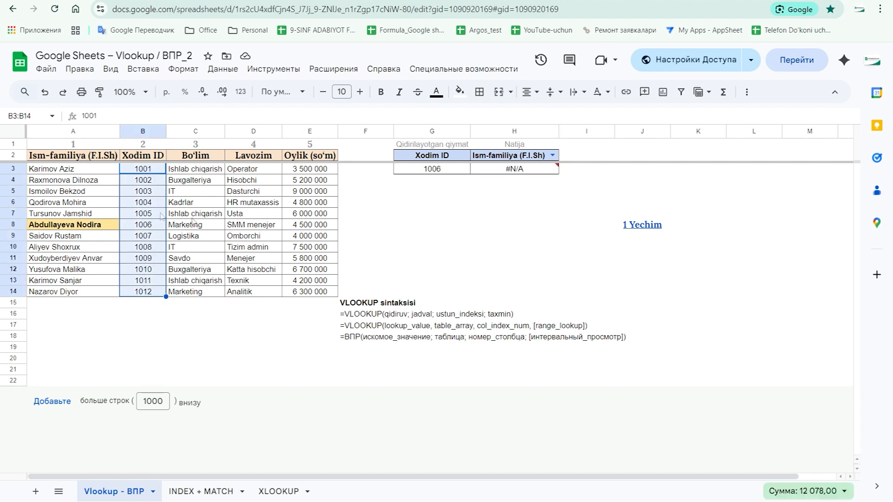
pyautogui.click(96, 170)
pyautogui.moveTo(97, 170); pyautogui.dragTo(88, 296)
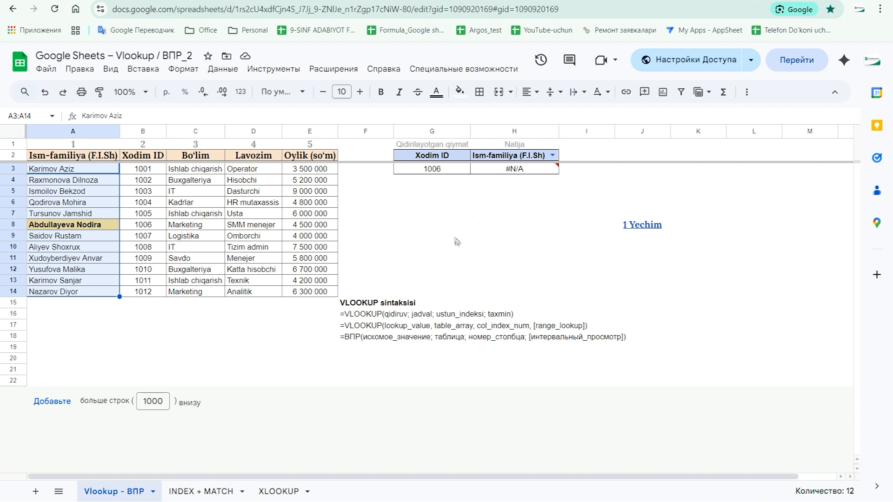
pyautogui.click(485, 237)
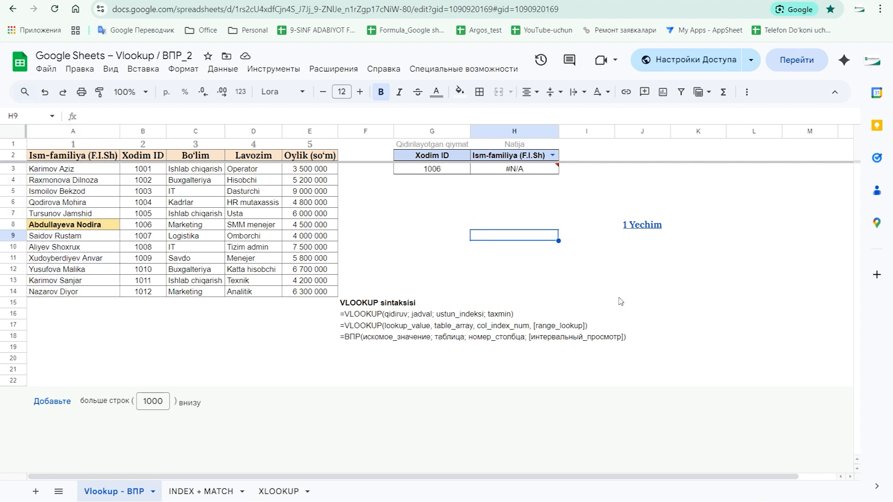
# Follow the "1 Yechim" link to the INDEX + MATCH sheet
pyautogui.moveTo(657, 228)
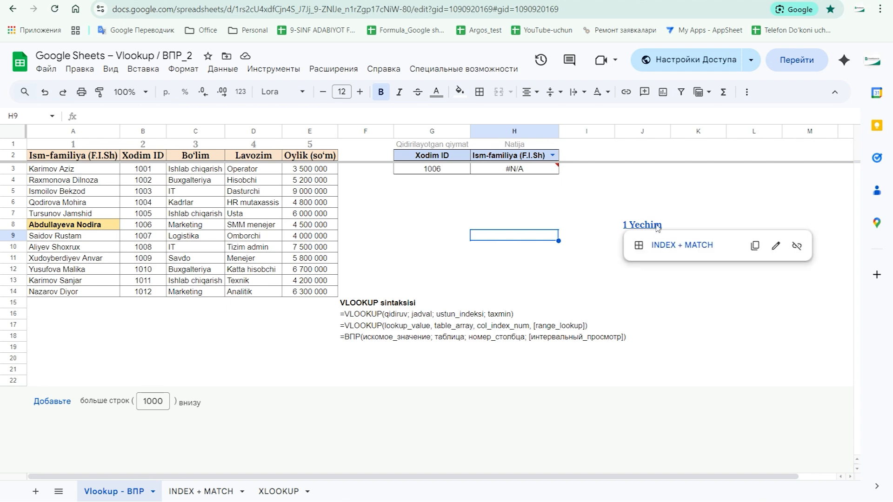
pyautogui.click(677, 250)
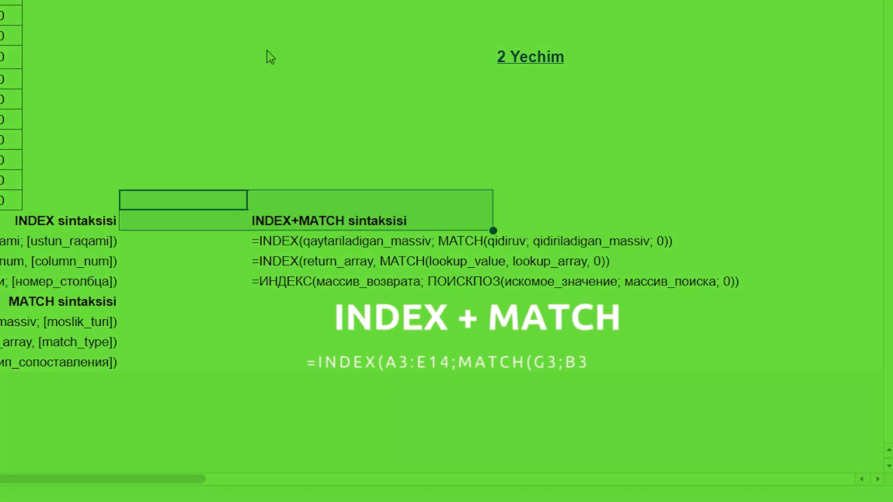
pyautogui.click(191, 67)
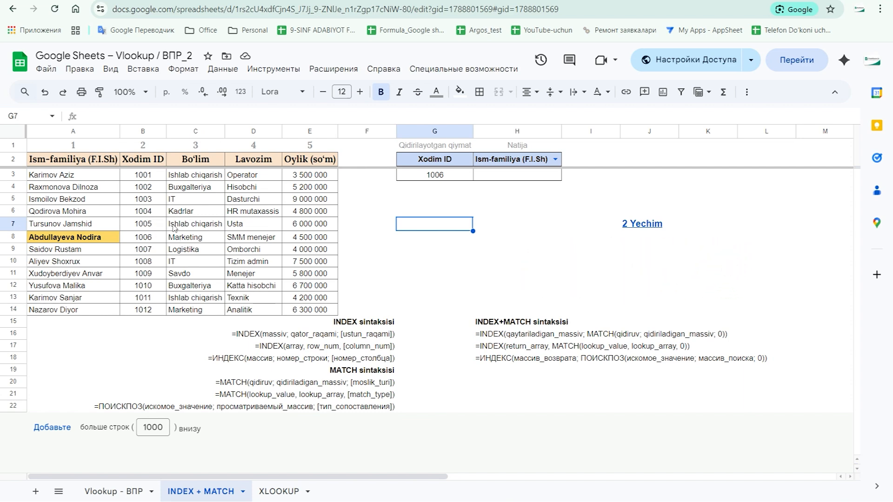
# Trace the lookup ID in G3 through the ID column B3:B14 to its matching row and the name in A8
pyautogui.click(439, 176)
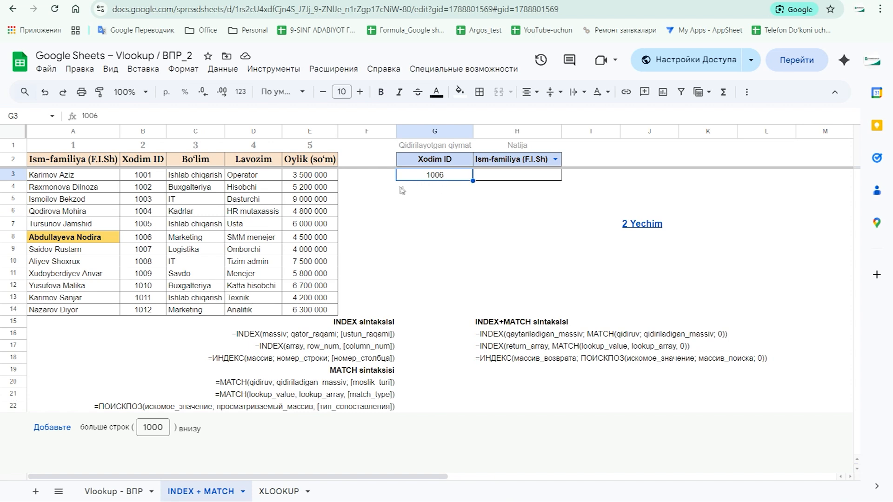
pyautogui.moveTo(149, 177); pyautogui.dragTo(153, 311)
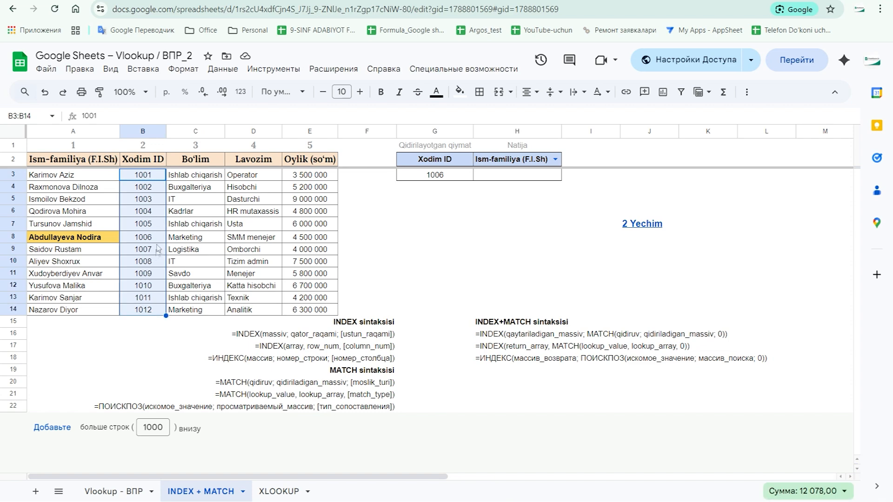
pyautogui.click(154, 239)
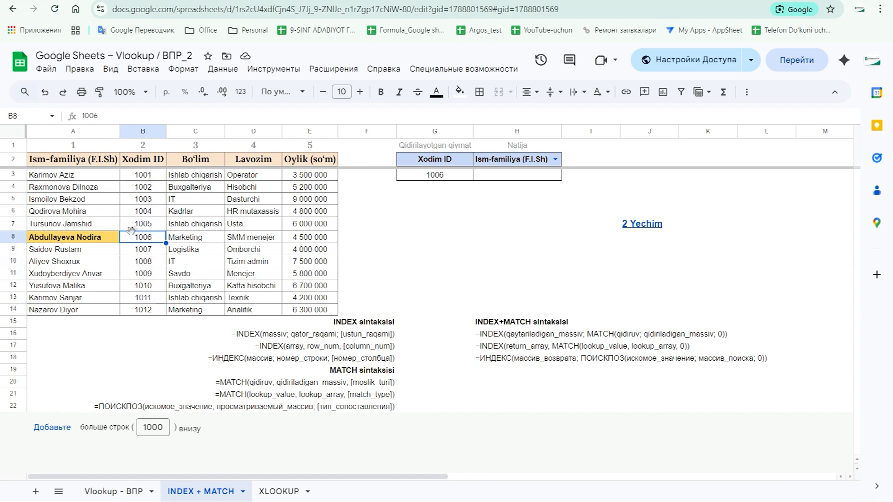
pyautogui.click(106, 239)
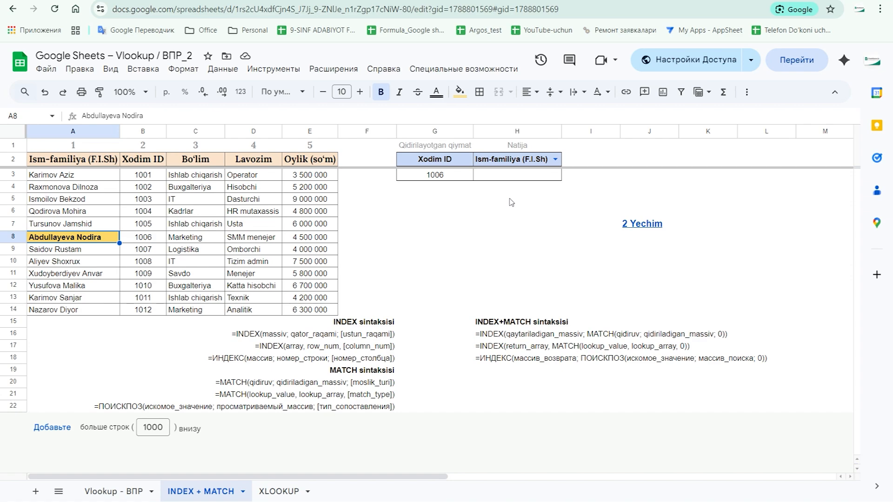
# Begin an INDEX formula in H3 with A3:E14 as the array
pyautogui.click(514, 176)
pyautogui.write('=')
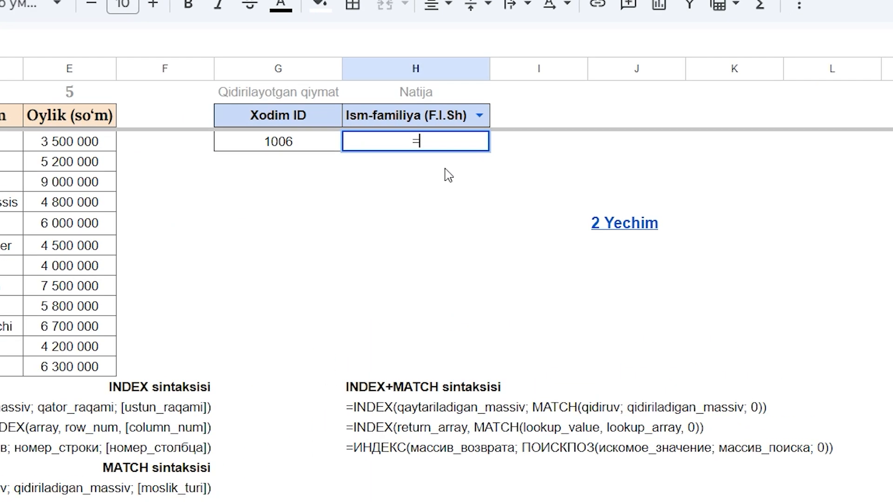
pyautogui.write('inde')
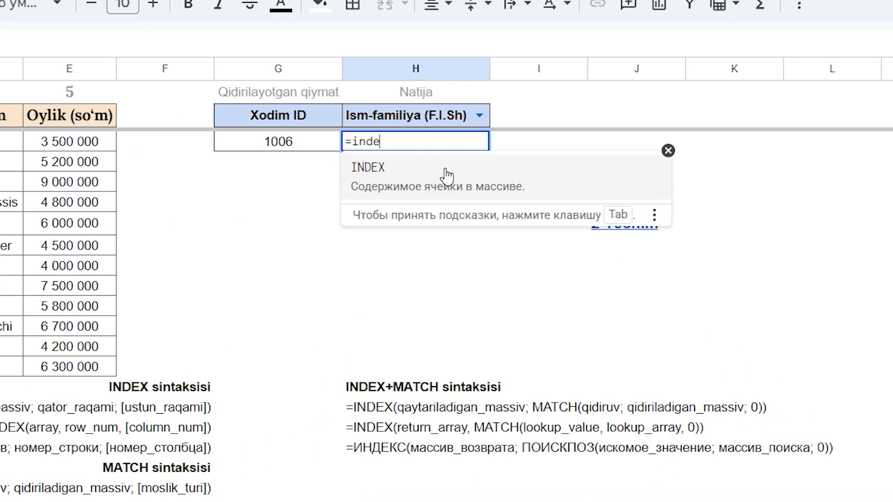
pyautogui.click(447, 176)
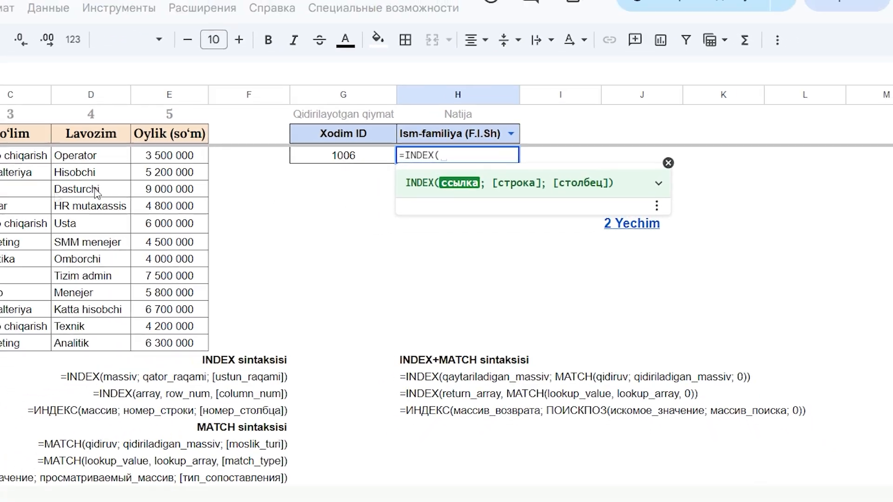
pyautogui.click(74, 116)
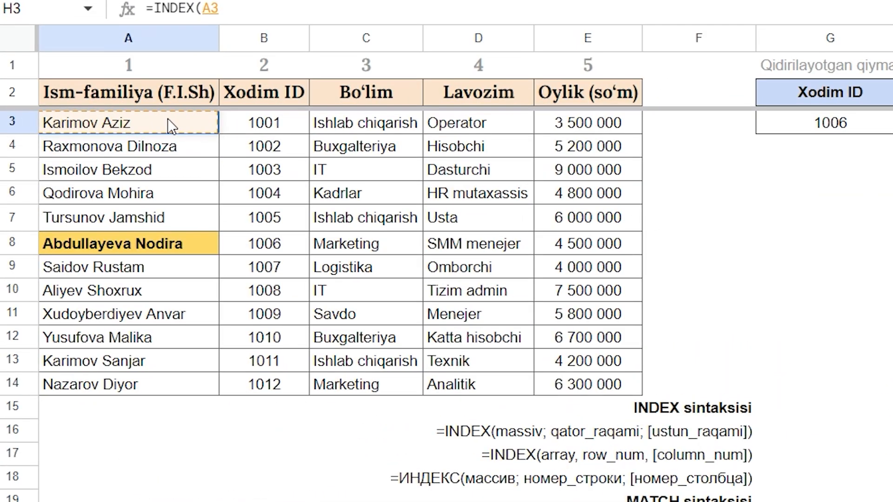
pyautogui.moveTo(172, 126); pyautogui.dragTo(595, 386)
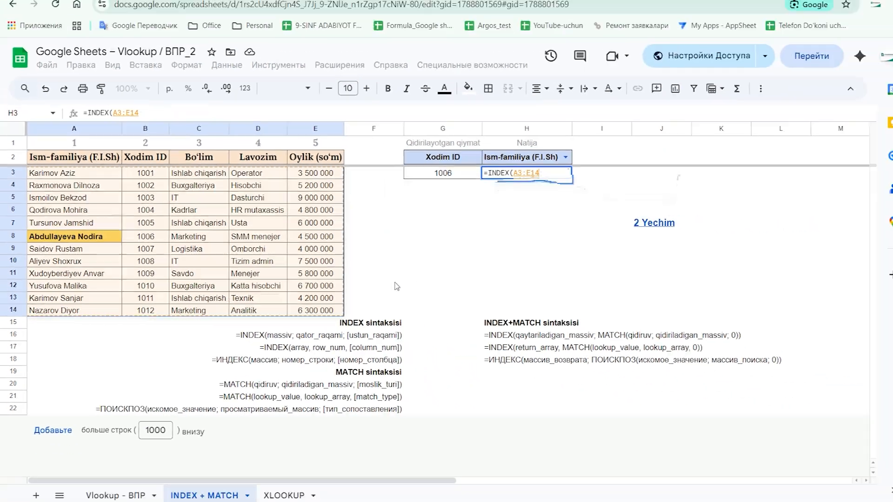
# Nest a MATCH function as the INDEX row argument, looking up G3 in B3:B14 with match type 0
pyautogui.write(';mat')
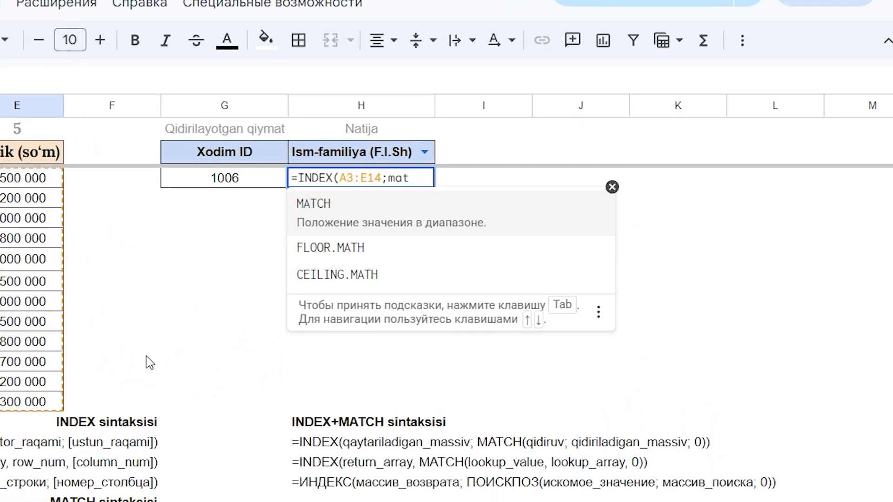
pyautogui.press('Tab')
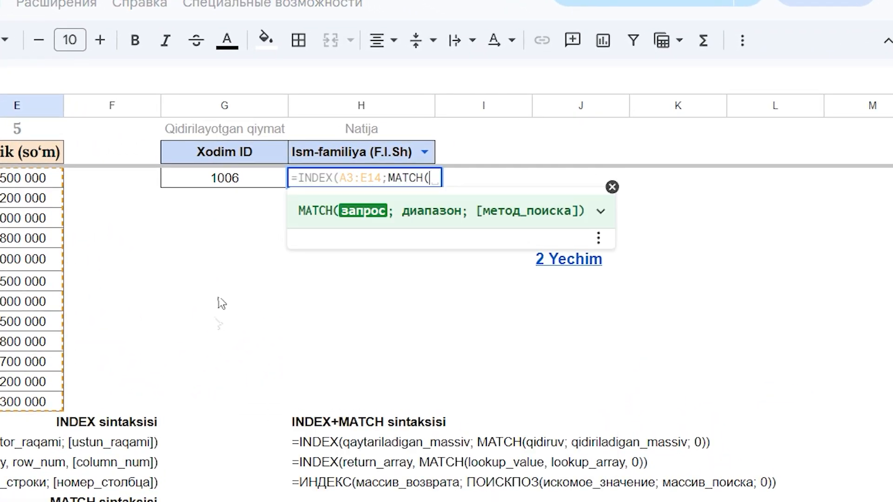
pyautogui.click(235, 181)
pyautogui.write(';')
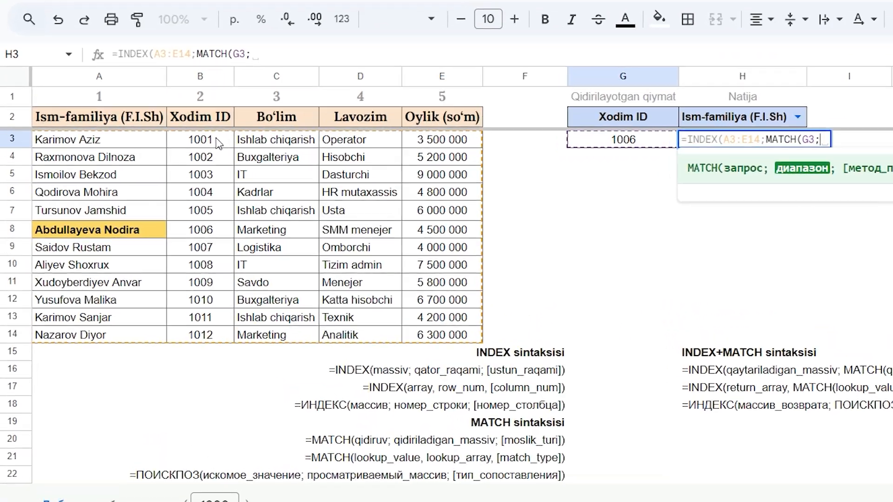
pyautogui.moveTo(155, 178); pyautogui.dragTo(151, 307)
pyautogui.moveTo(277, 362); pyautogui.dragTo(285, 364)
pyautogui.write(';')
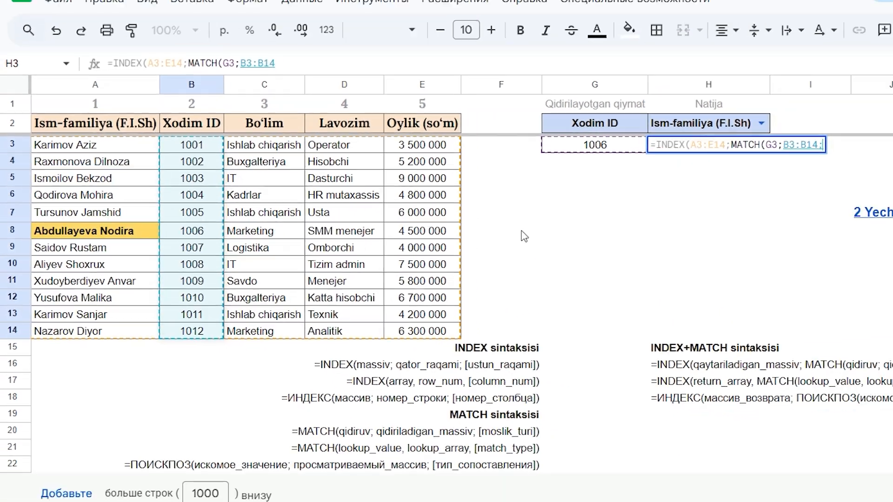
pyautogui.write('0')
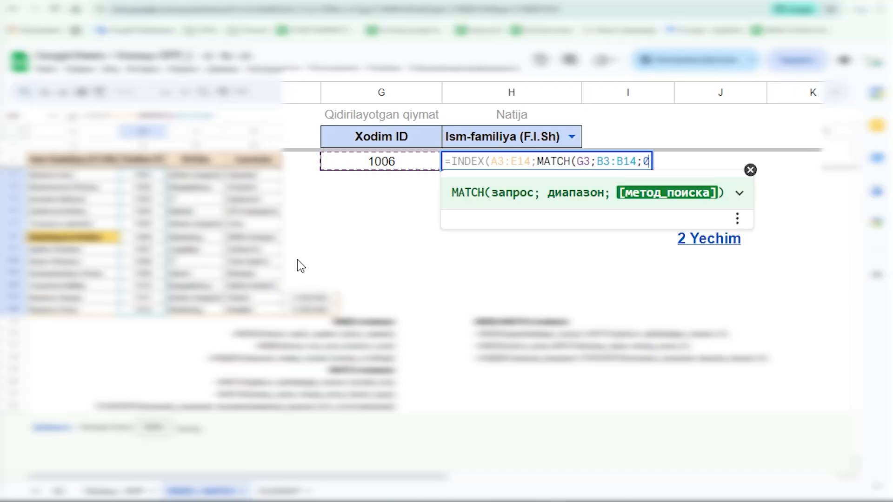
# Close the MATCH function, set the INDEX column number to 1 and complete the formula in H3
pyautogui.write(');')
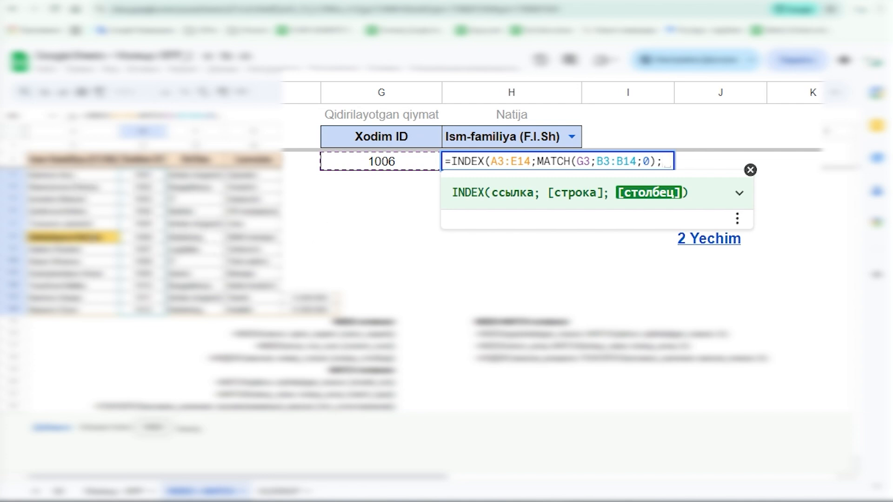
pyautogui.write('1')
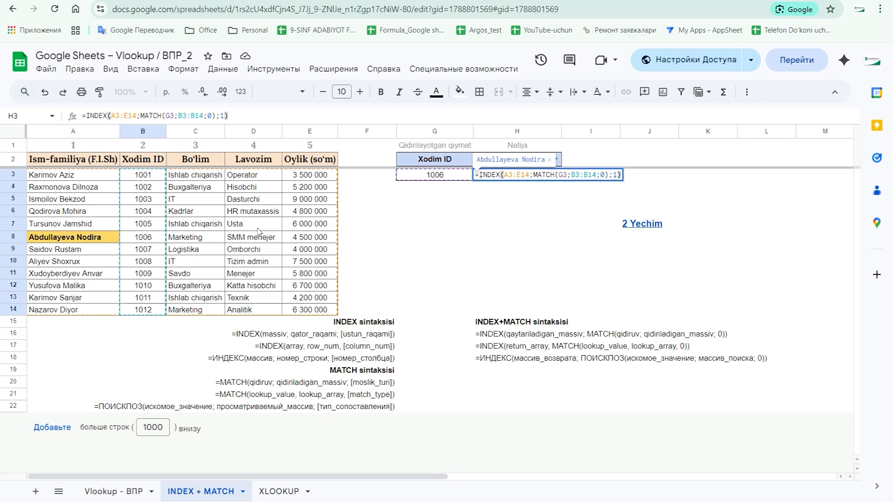
pyautogui.press('Return')
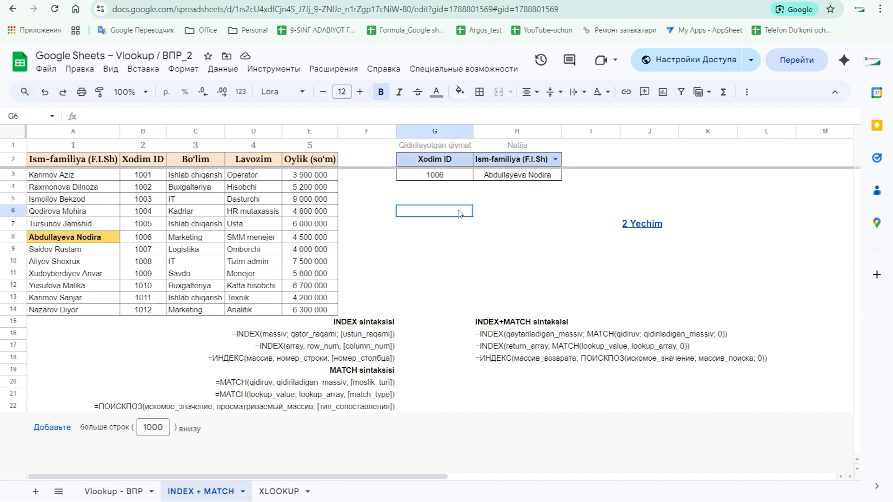
# Check the INDEX + MATCH formula in H3 and replace the lookup ID in G3 with the Xodim ID from B14
pyautogui.click(512, 179)
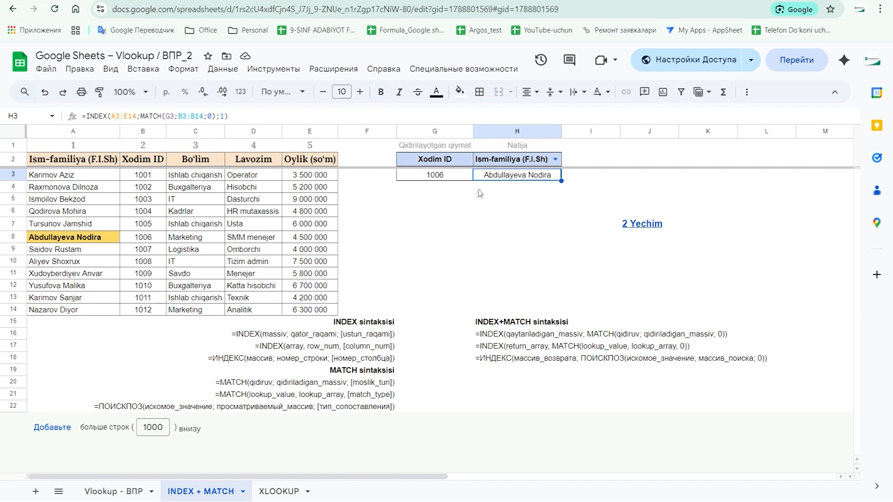
pyautogui.click(439, 179)
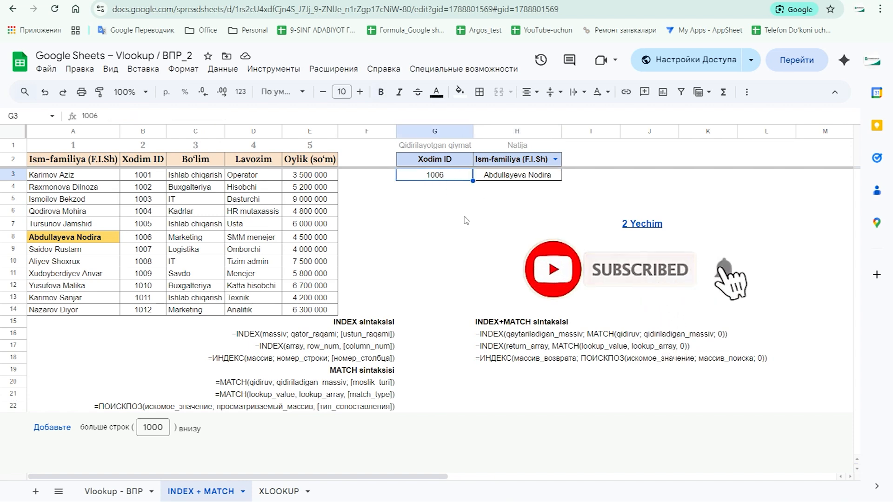
pyautogui.write('1012')
pyautogui.press('Return')
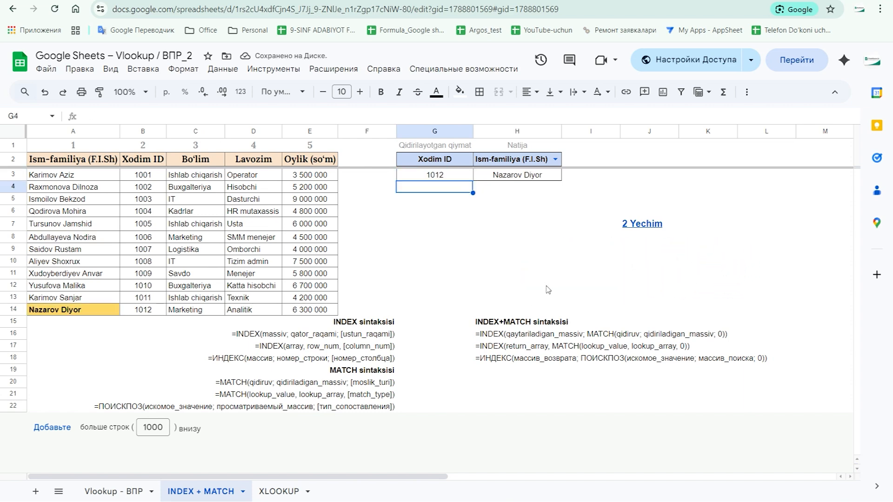
# Follow the "2 Yechim" link to the XLOOKUP sheet
pyautogui.moveTo(663, 231)
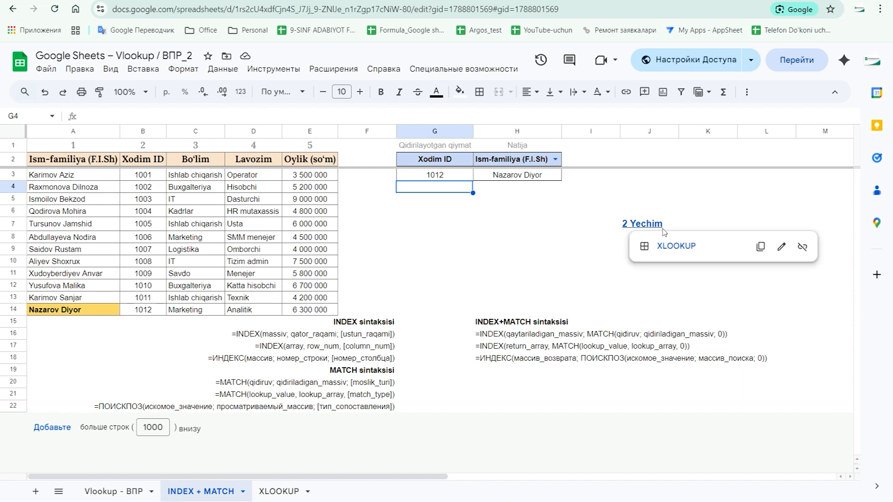
pyautogui.click(684, 248)
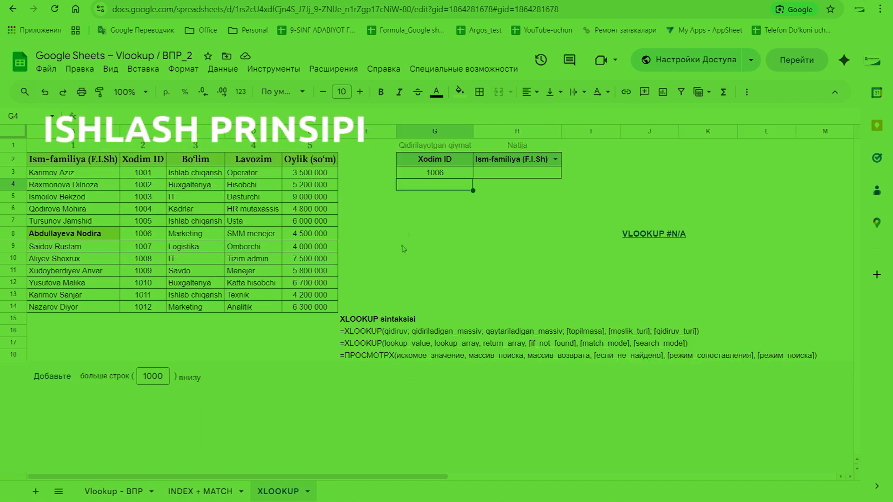
pyautogui.press('Down')
pyautogui.press('Down')
pyautogui.press('Down')
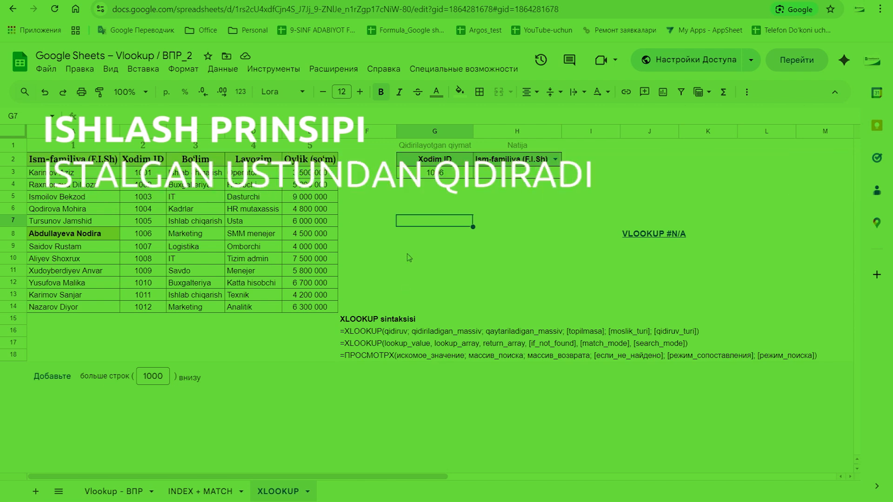
pyautogui.press('Down')
pyautogui.press('Down')
pyautogui.press('Down')
pyautogui.press('Left')
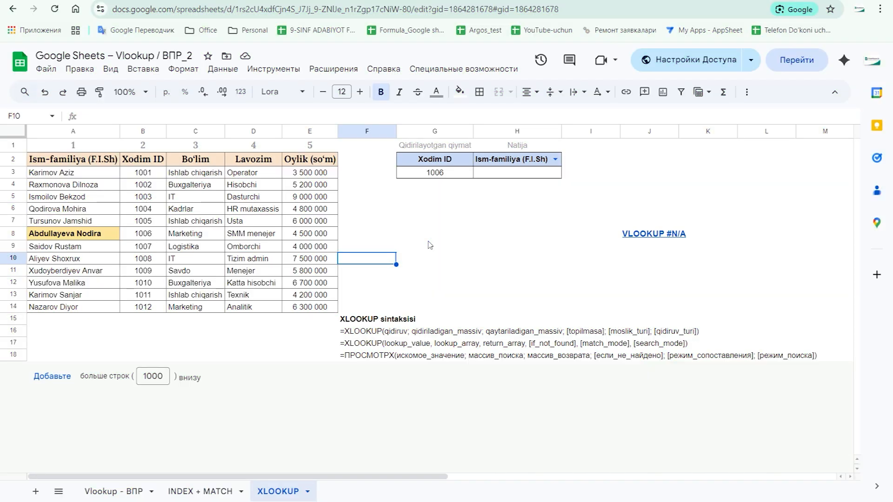
pyautogui.click(458, 213)
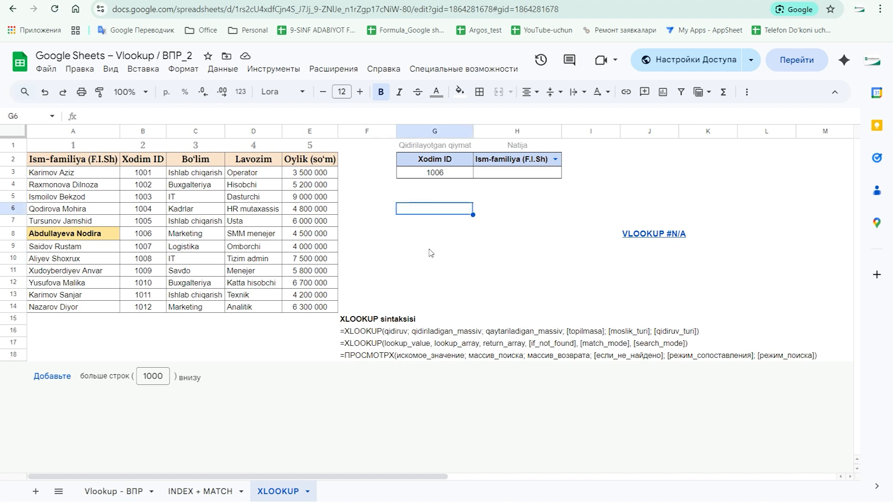
# Begin an XLOOKUP formula in H3 with G3 as the search key
pyautogui.click(518, 175)
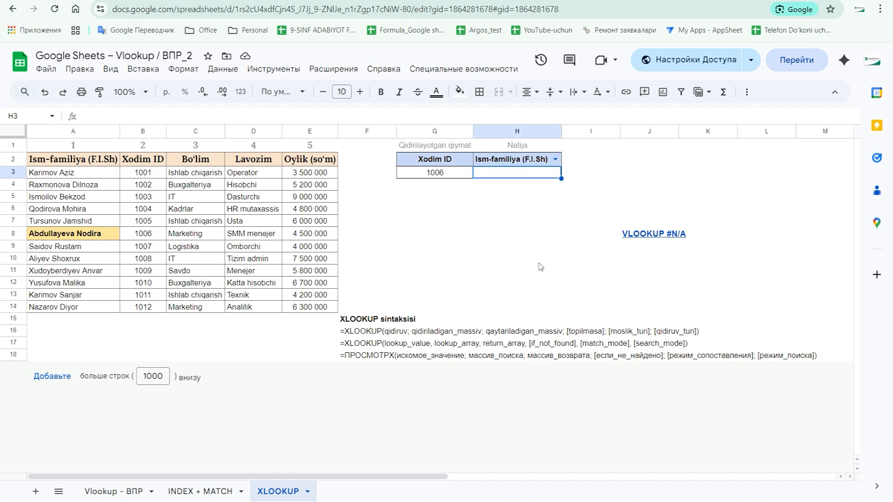
pyautogui.write('=')
pyautogui.write('xlo')
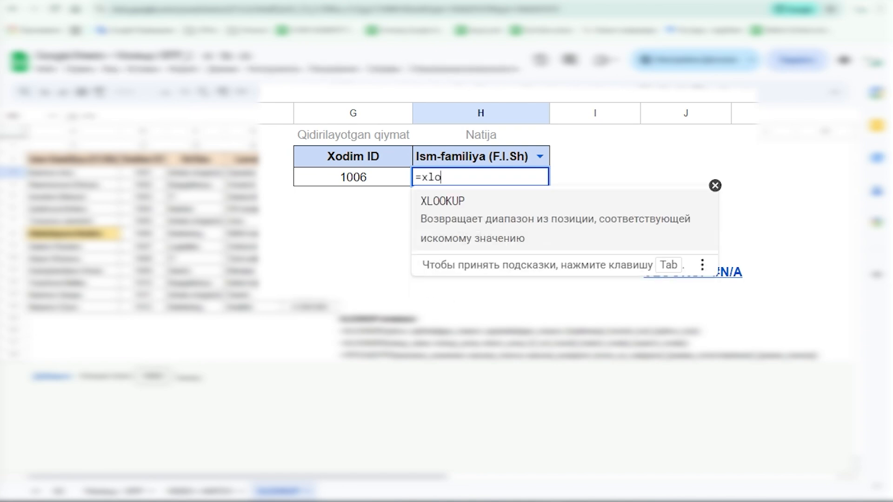
pyautogui.press('Tab')
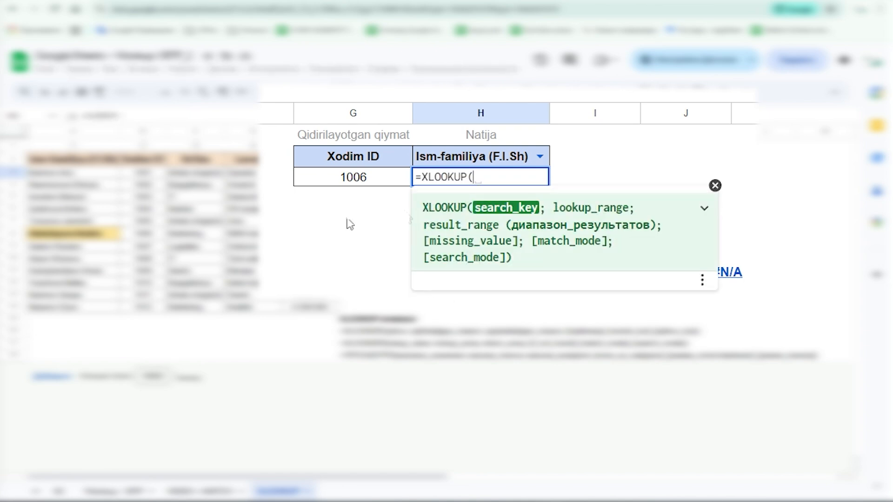
pyautogui.click(378, 181)
pyautogui.write(';')
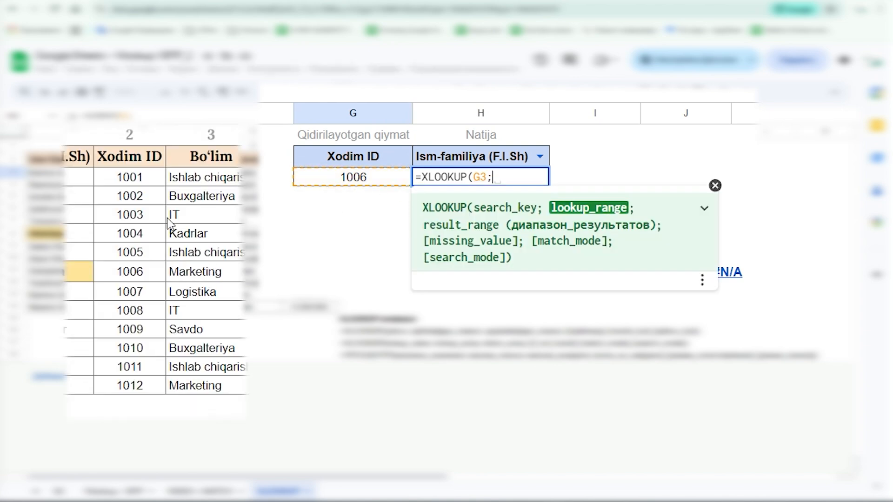
# Add B3:B14 as the lookup range and A3:A14 as the result range of the XLOOKUP formula
pyautogui.click(151, 173)
pyautogui.moveTo(145, 180); pyautogui.dragTo(134, 386)
pyautogui.write(';')
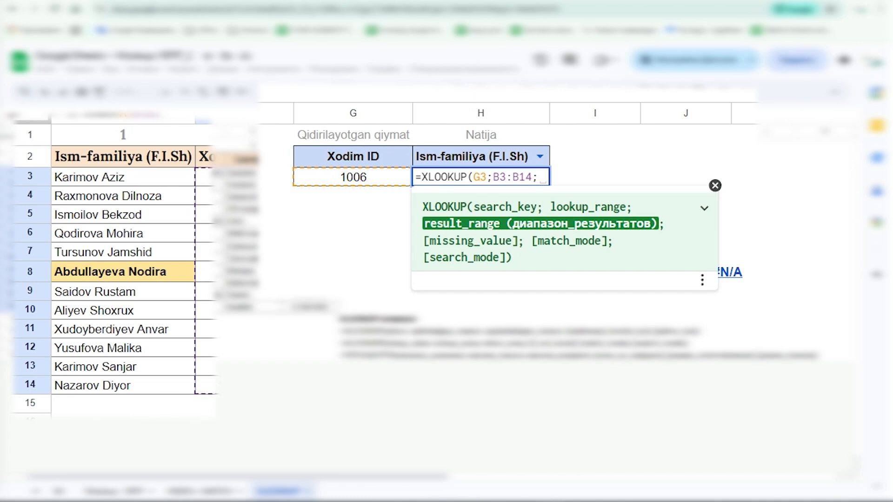
pyautogui.moveTo(160, 183); pyautogui.dragTo(149, 389)
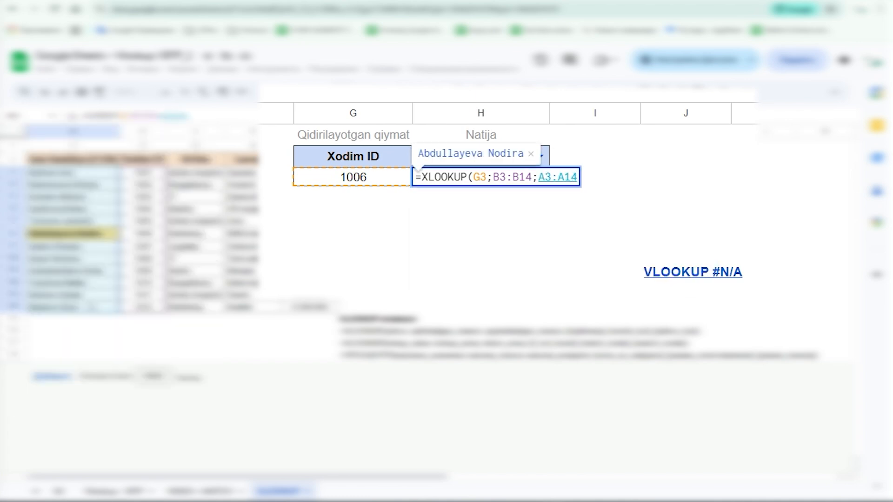
# Set the XLOOKUP missing value to "Topilmadi!" and the match mode to 0, and complete the formula in H3
pyautogui.write(';')
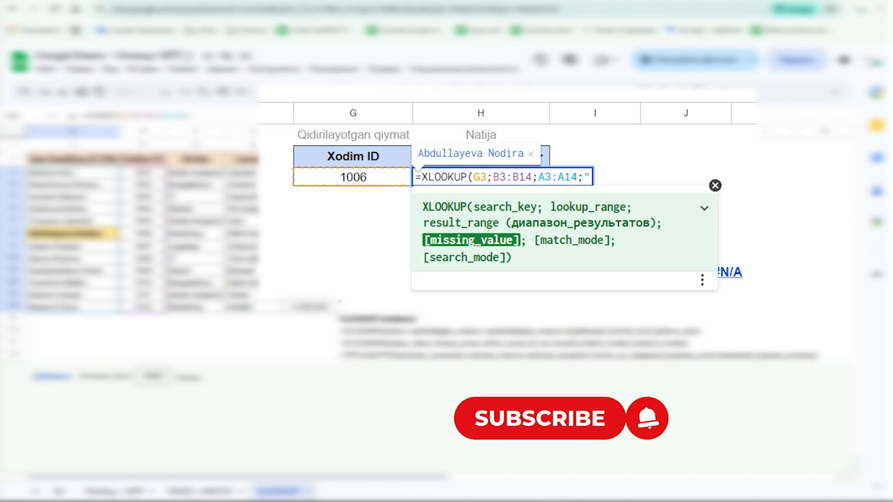
pyautogui.write('"Topil')
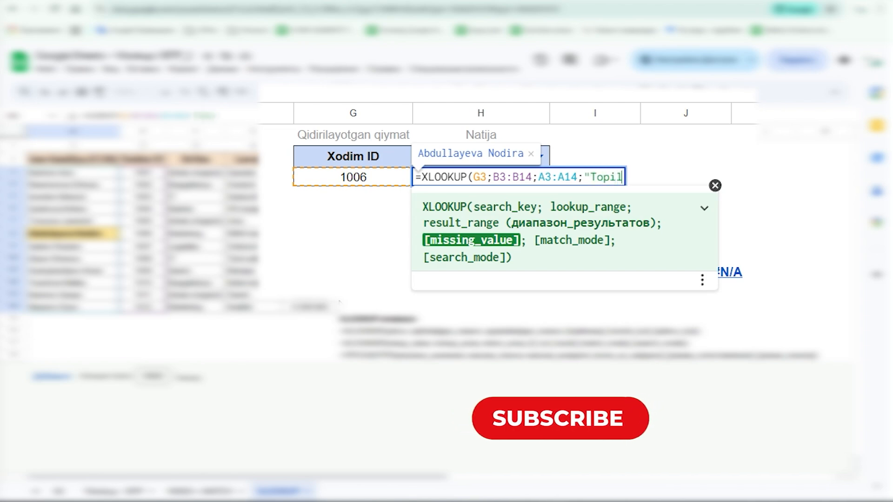
pyautogui.write('madi!')
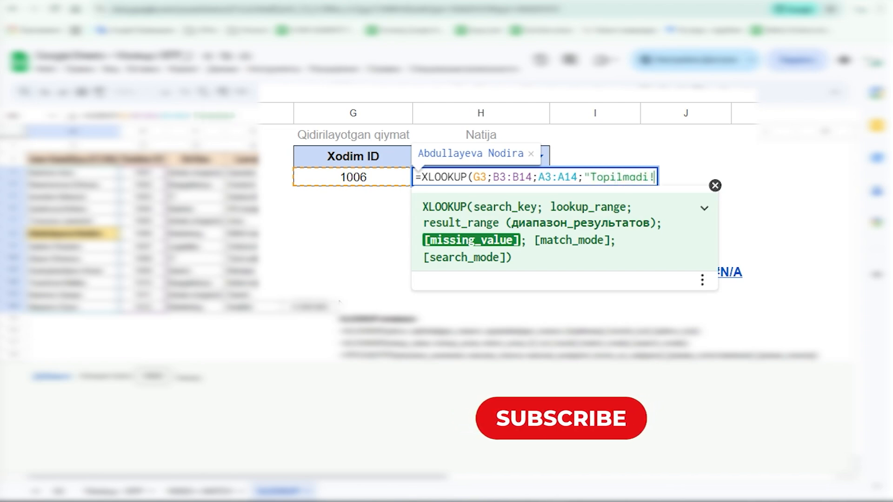
pyautogui.write('"')
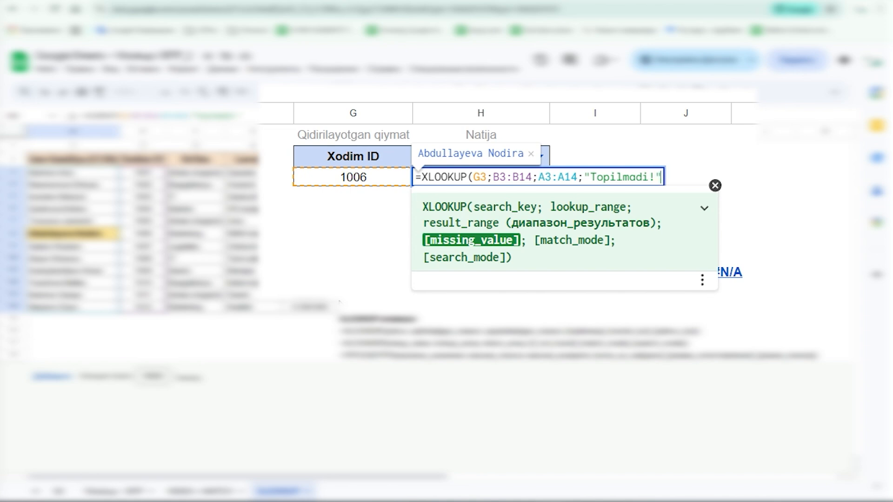
pyautogui.write(';0)')
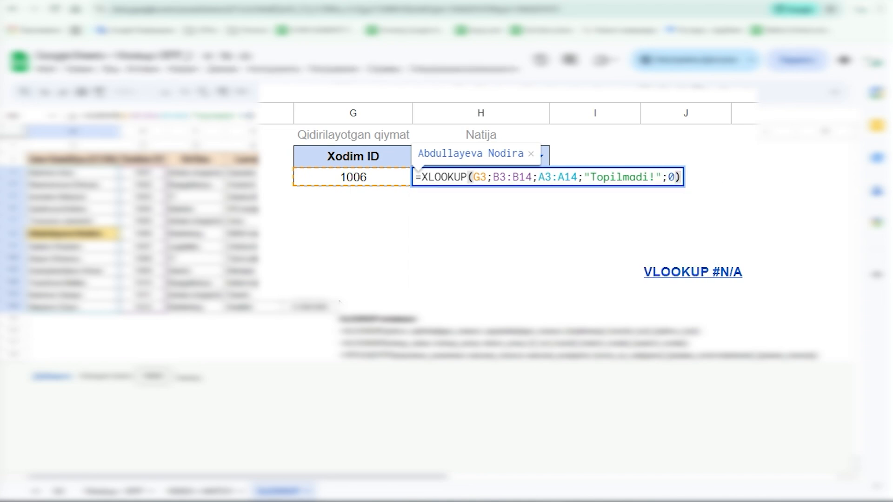
pyautogui.press('Return')
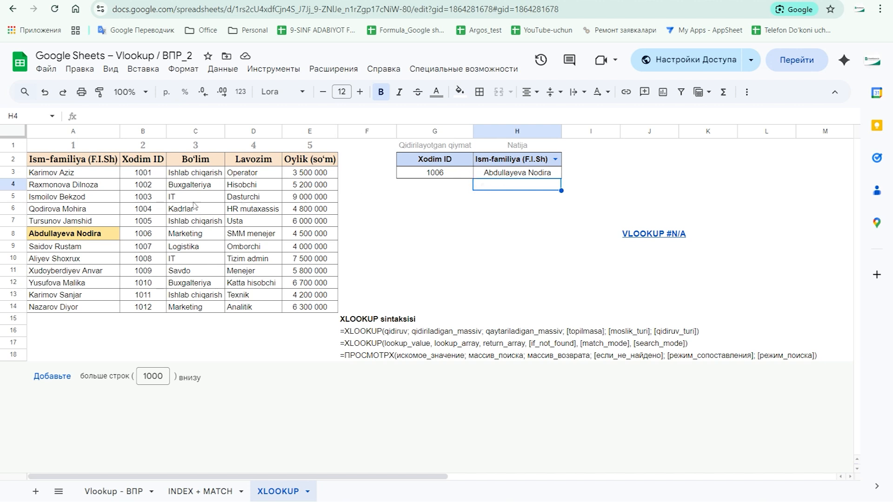
# Review the XLOOKUP formula in H3 against the lookup ID in G3 and the ID column B3:B14
pyautogui.click(514, 176)
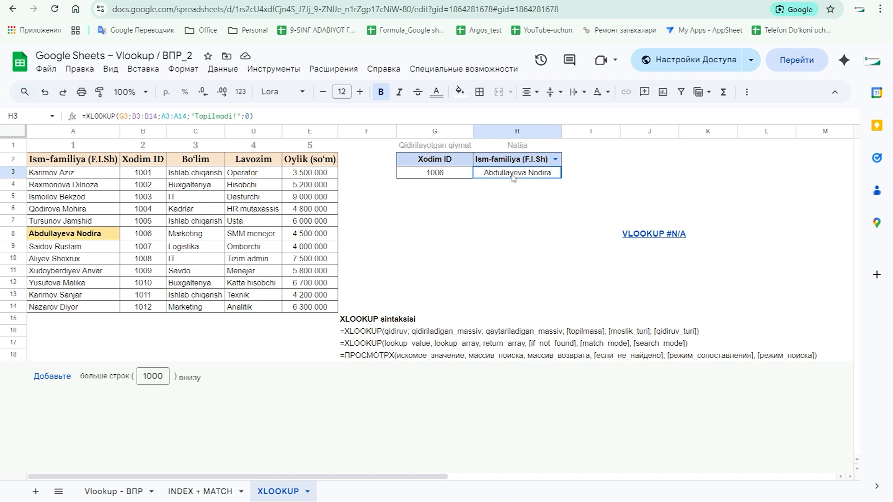
pyautogui.click(441, 175)
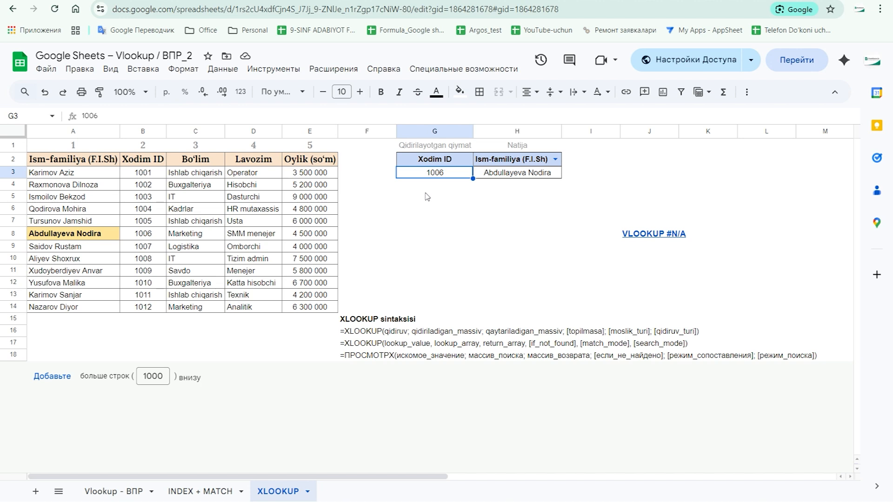
pyautogui.moveTo(142, 173); pyautogui.dragTo(137, 307)
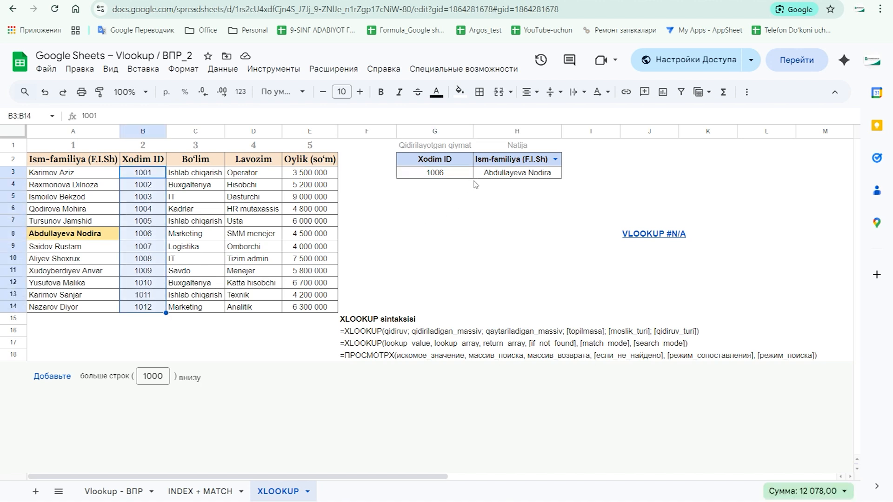
# Replace the lookup ID in G3 with a four-digit ID that does not occur in the Xodim ID column
pyautogui.click(435, 173)
pyautogui.write('1111')
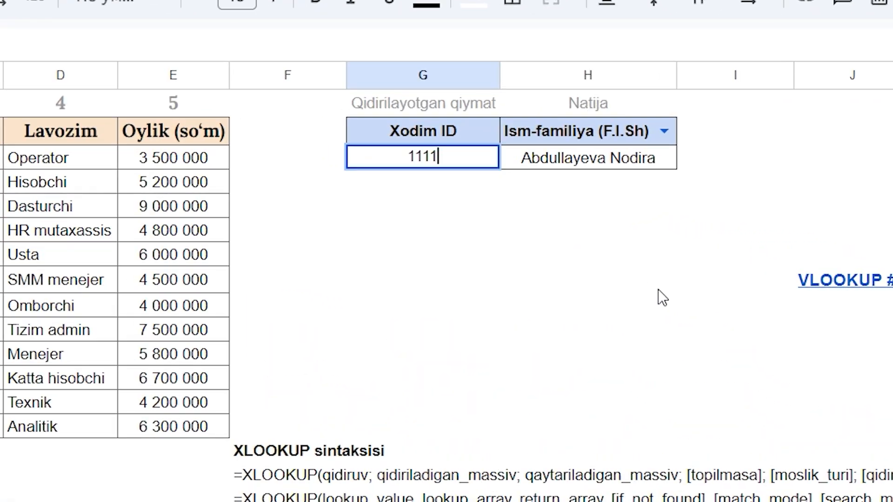
pyautogui.press('Return')
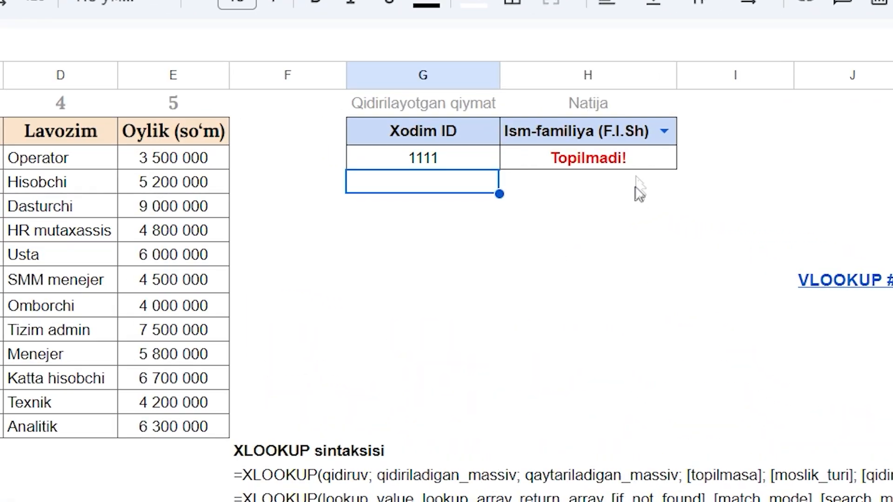
# Inspect the XLOOKUP result and formula in H3 together with the unlisted lookup ID in G3
pyautogui.click(634, 163)
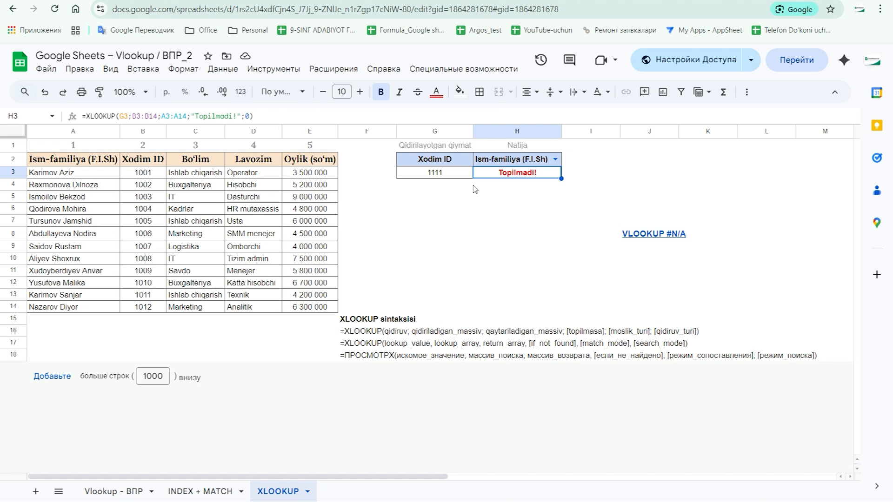
pyautogui.click(445, 197)
pyautogui.click(449, 173)
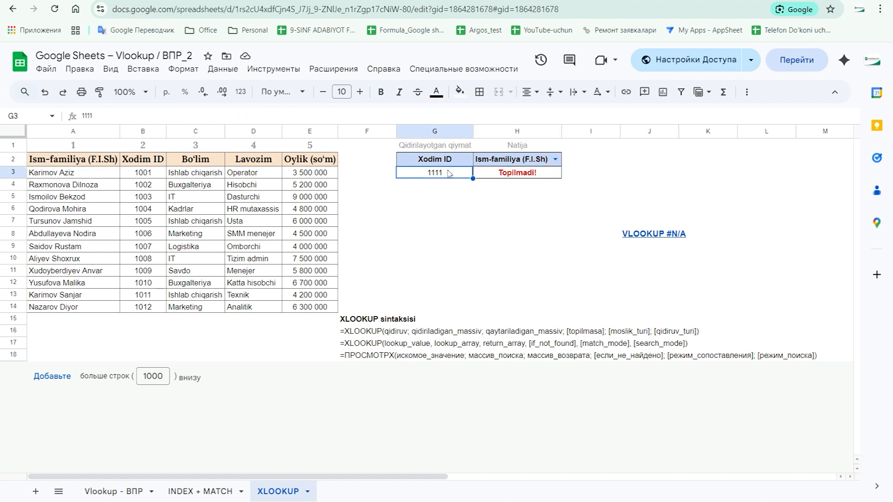
# Replace the lookup ID in G3 with the Xodim ID of the employee listed in row 6
pyautogui.write('1004')
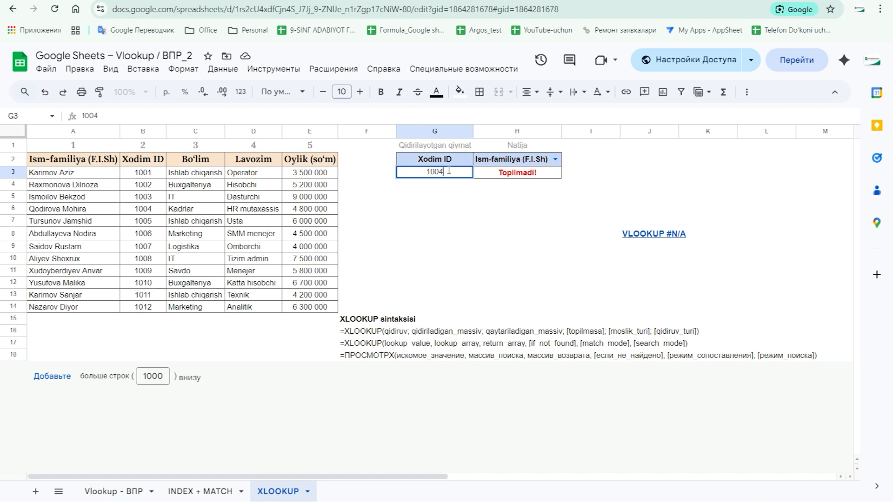
pyautogui.press('Return')
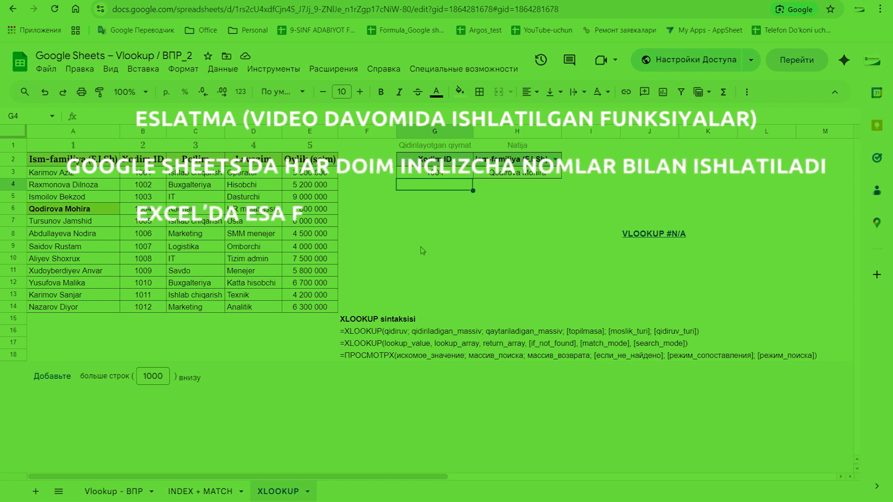
# Enter the two formula argument separators as examples: a semicolon in G8 and a comma in H7
pyautogui.click(441, 232)
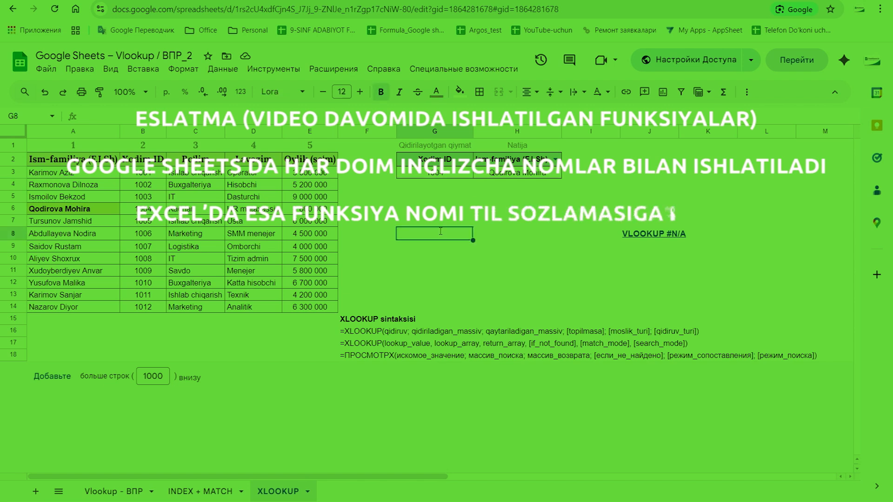
pyautogui.write(';')
pyautogui.click(512, 224)
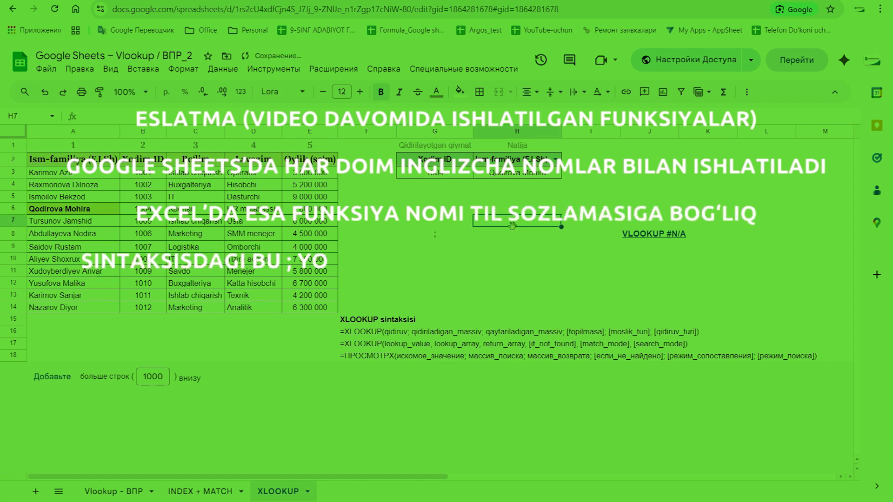
pyautogui.write(',')
pyautogui.click(485, 249)
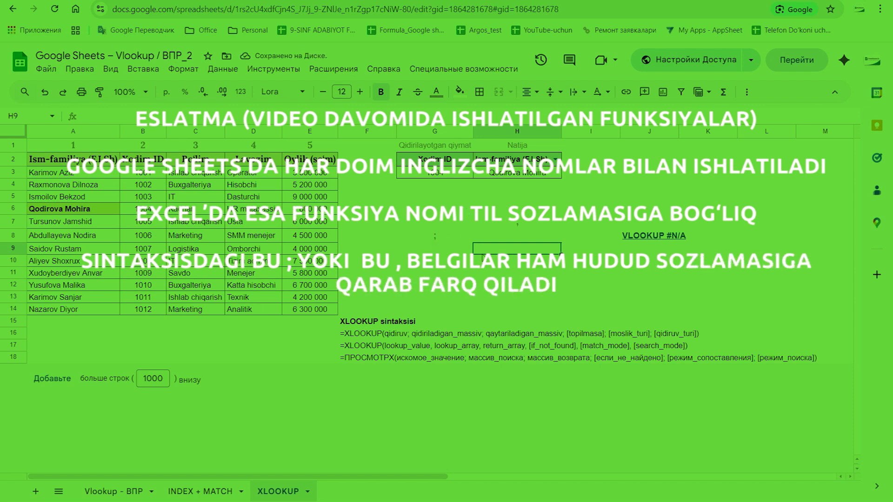
# Clear the example separators from the range G7:H8
pyautogui.moveTo(412, 223); pyautogui.dragTo(524, 237)
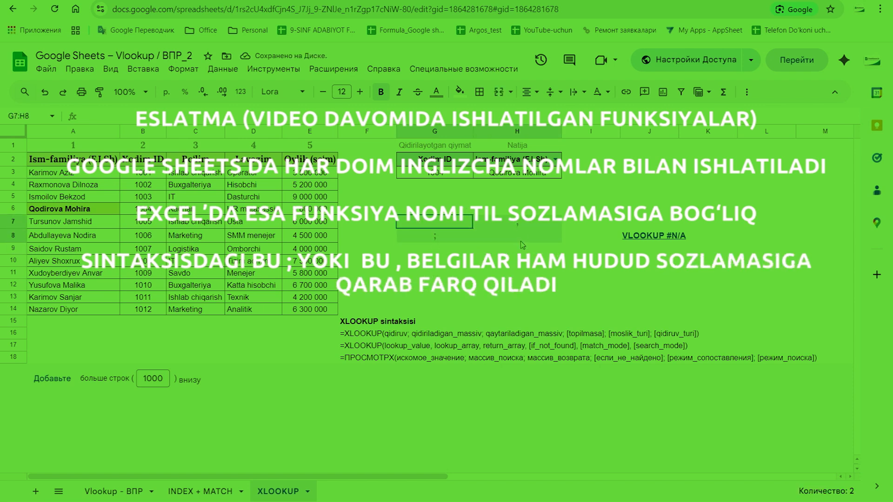
pyautogui.press('Delete')
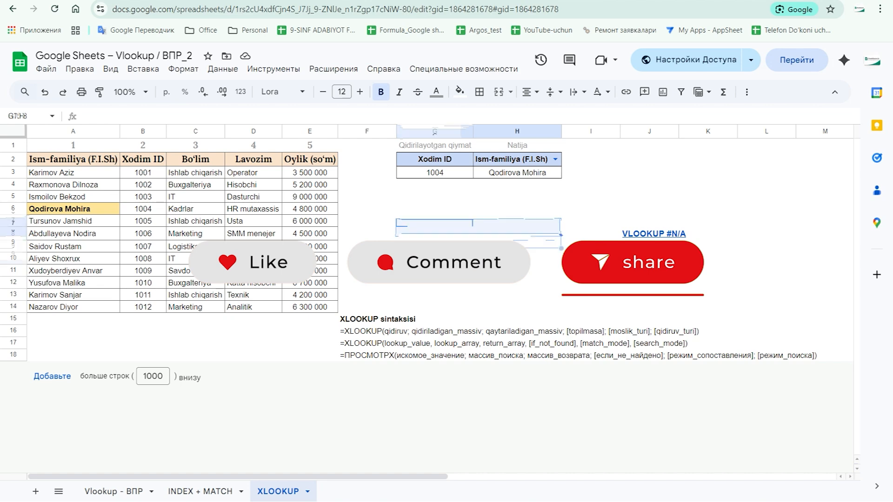
pyautogui.click(479, 259)
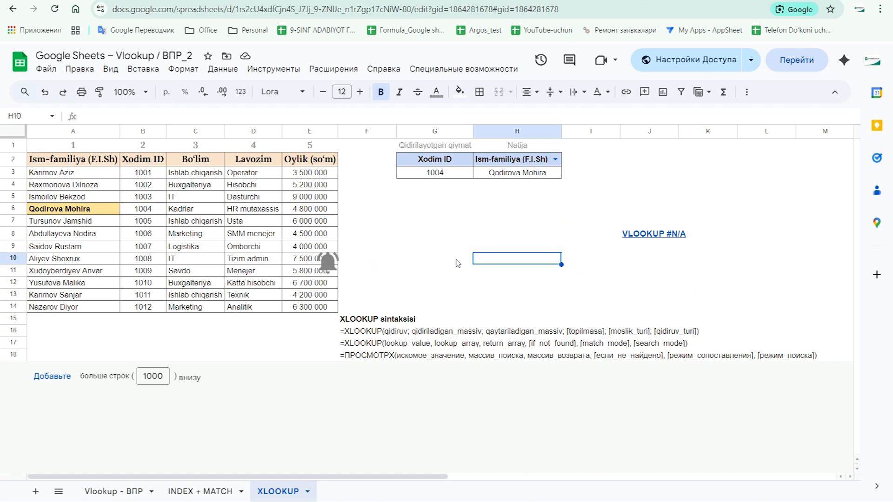